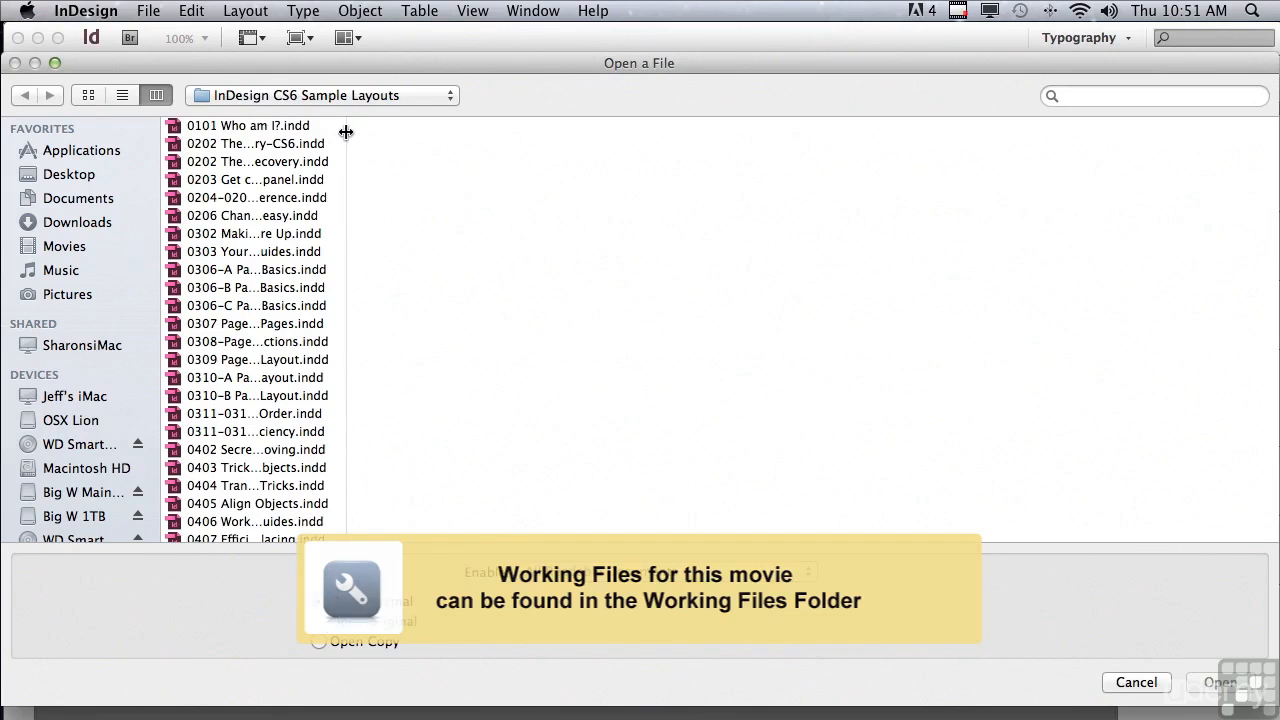
Open the file 1005 Tables of Contents.indd from the InDesign CS6 Sample Layouts folder.
scroll(349, 268, down, 5)
scroll(349, 260, down, 10)
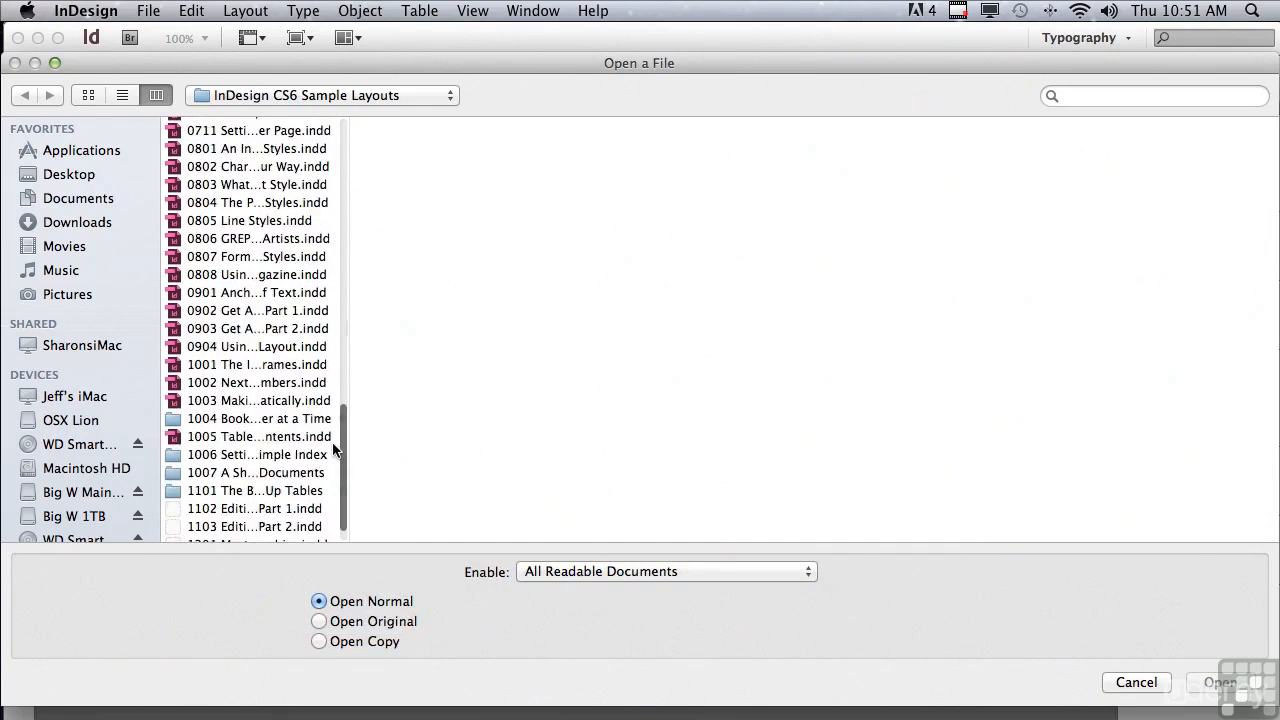
click(262, 408)
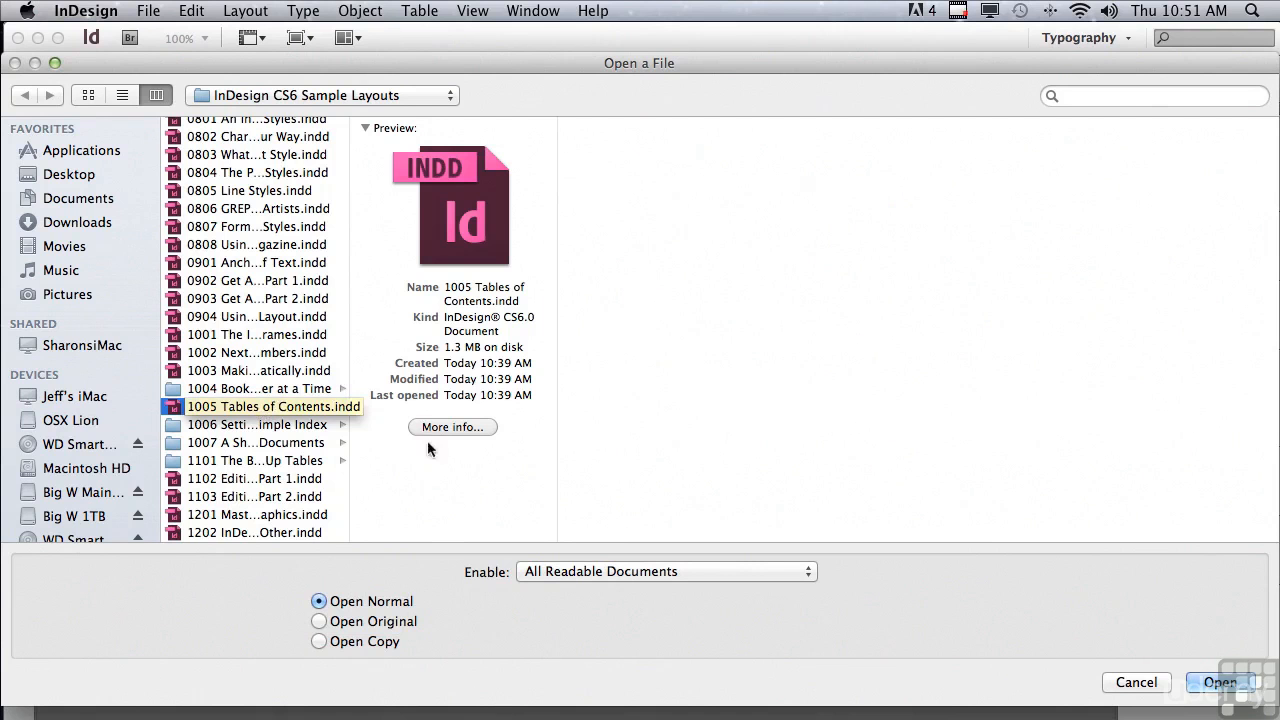
click(1220, 684)
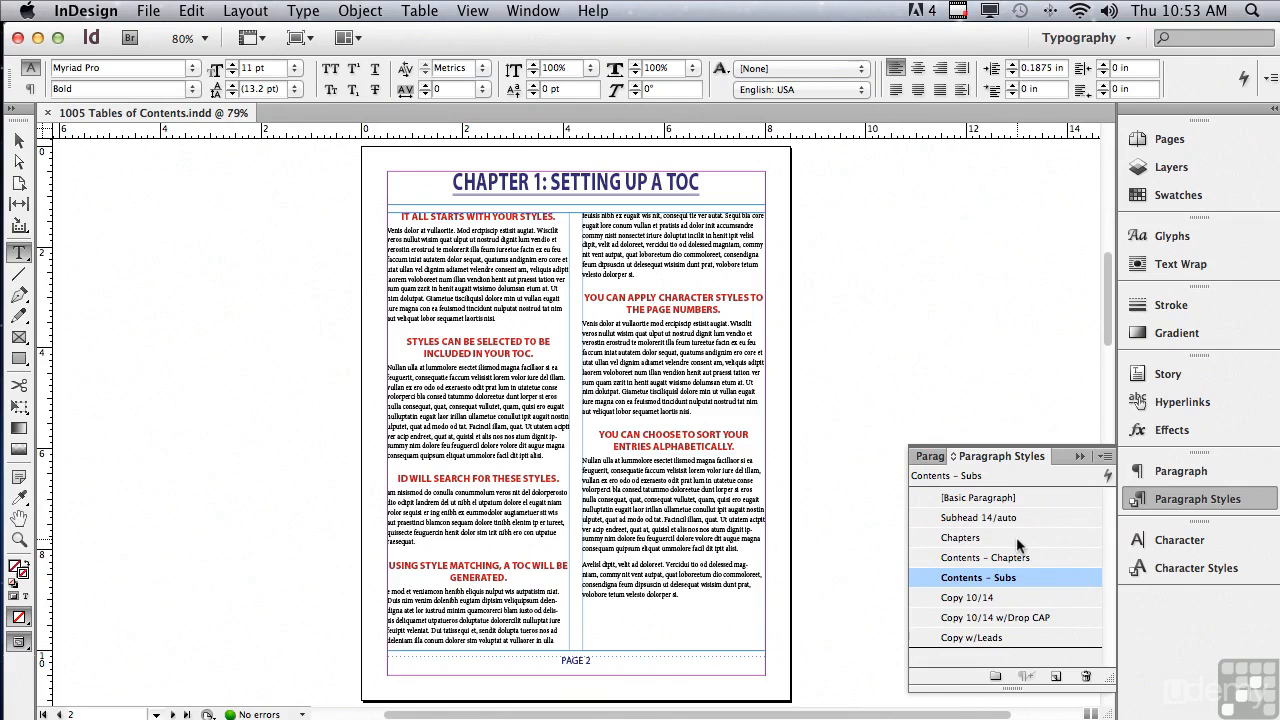
Place the text cursor in the empty frame on page 1 and open the Table of Contents settings.
drag(1107, 328, 1010, 331)
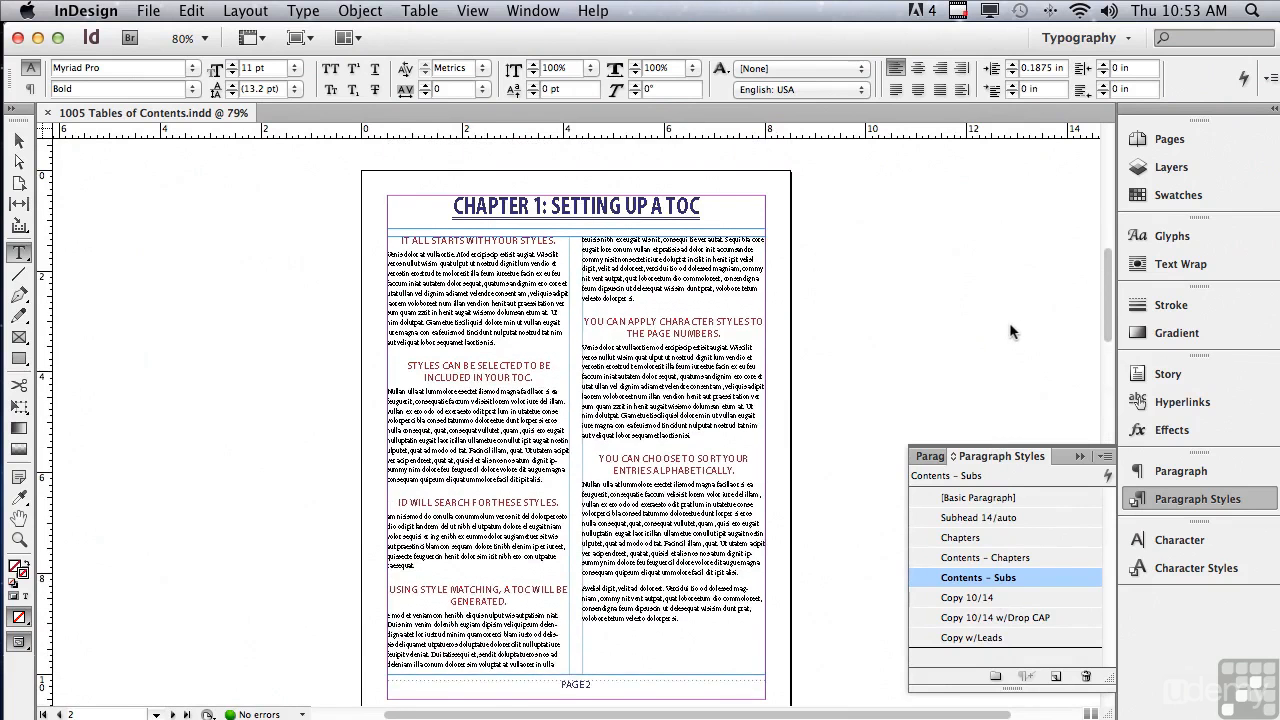
scroll(1010, 331, up, 15)
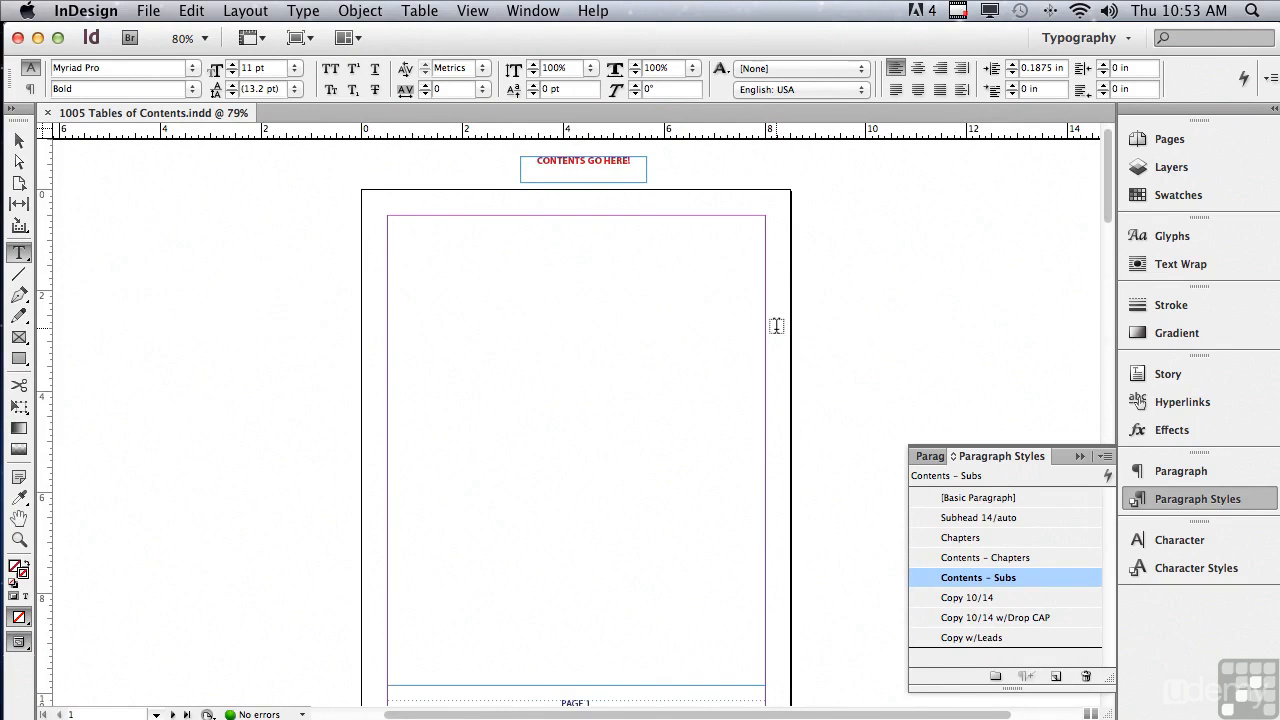
click(436, 231)
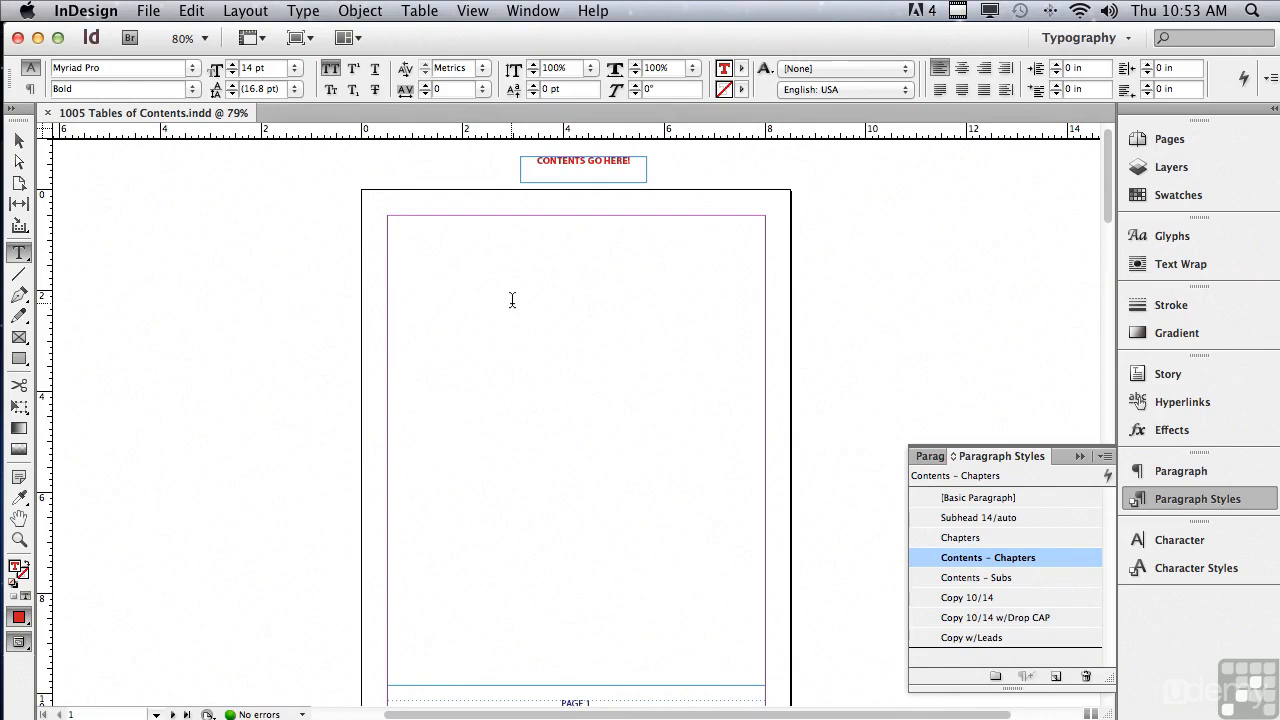
click(236, 10)
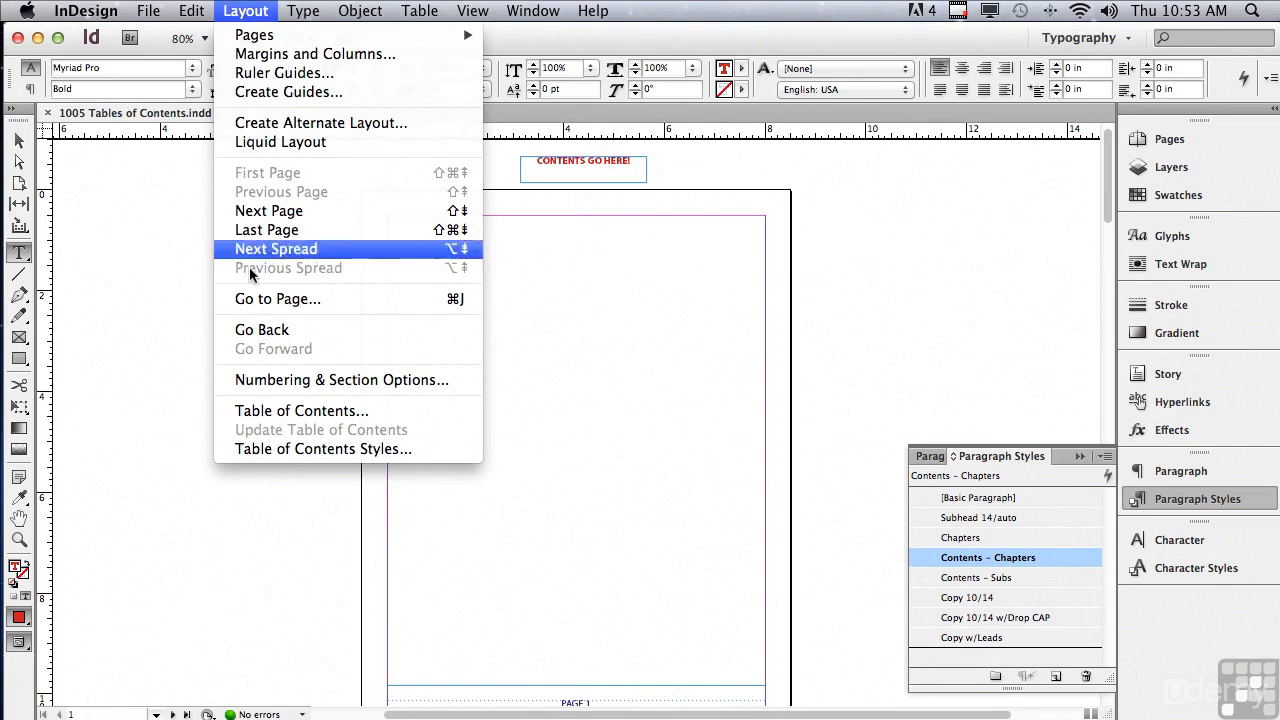
click(255, 420)
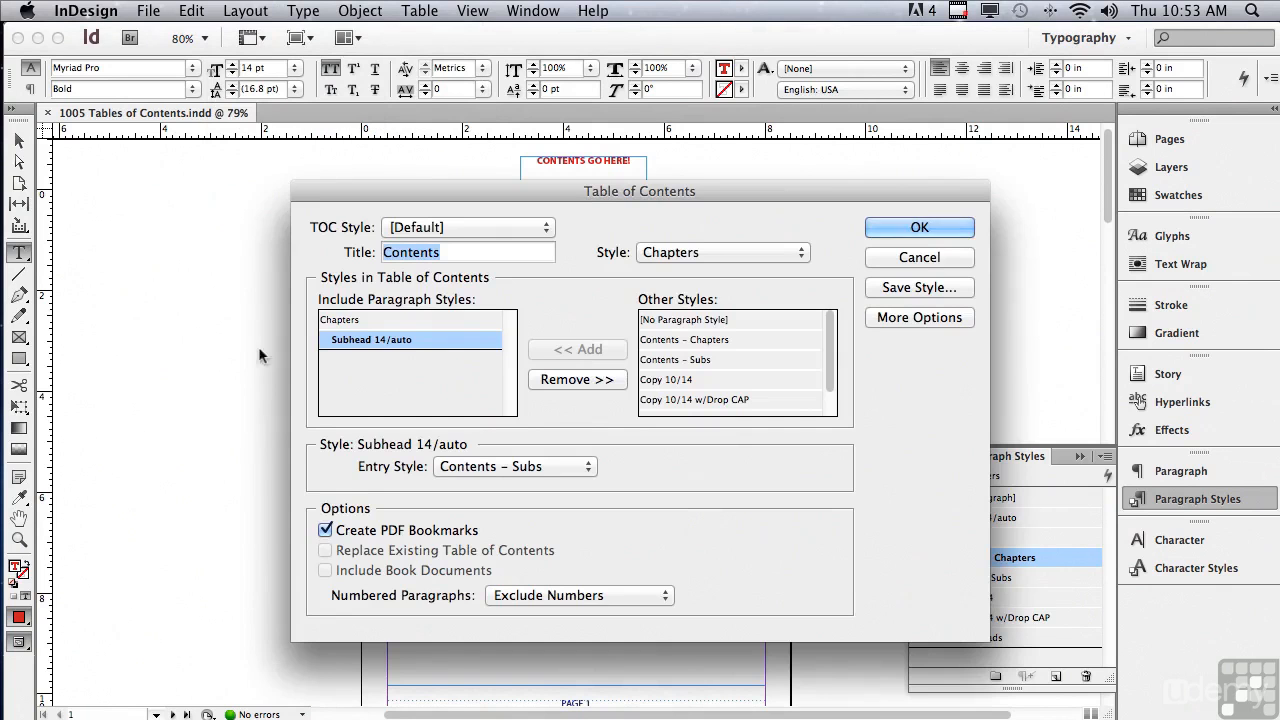
drag(349, 196, 325, 197)
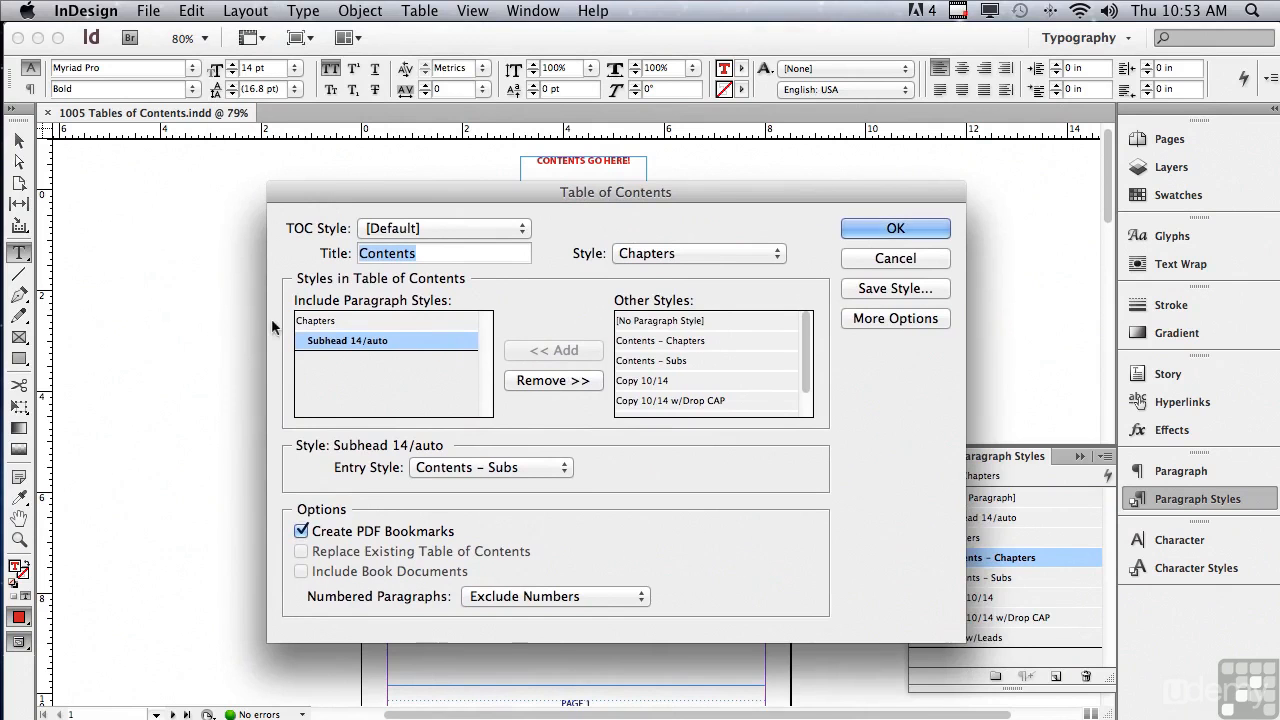
Remove Subhead 14/auto and Chapters from the paragraph styles included in the table of contents.
click(329, 345)
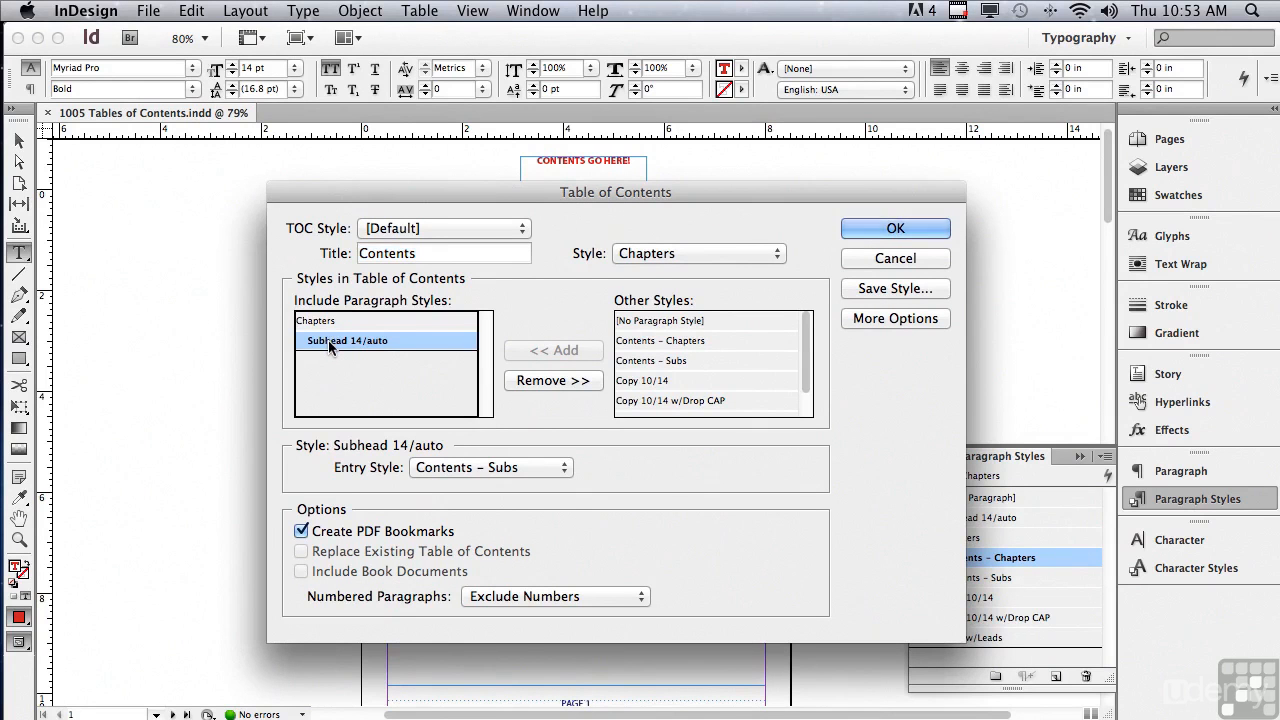
click(524, 378)
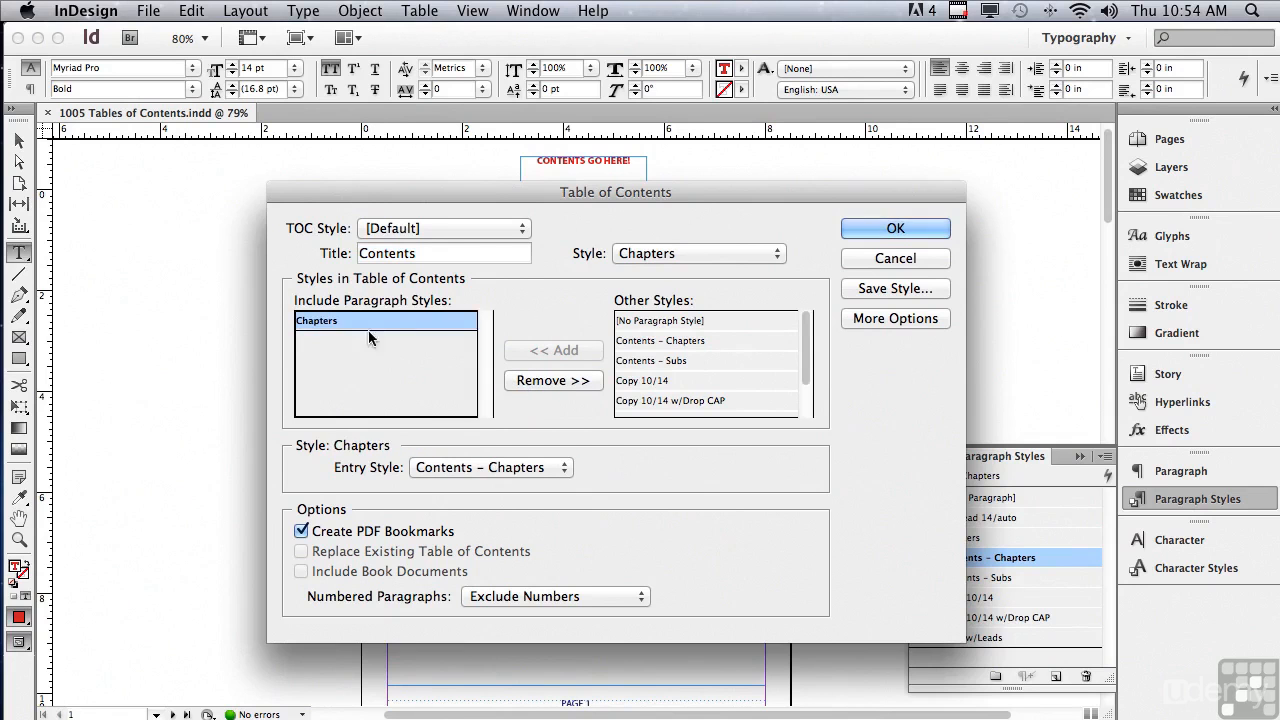
click(530, 384)
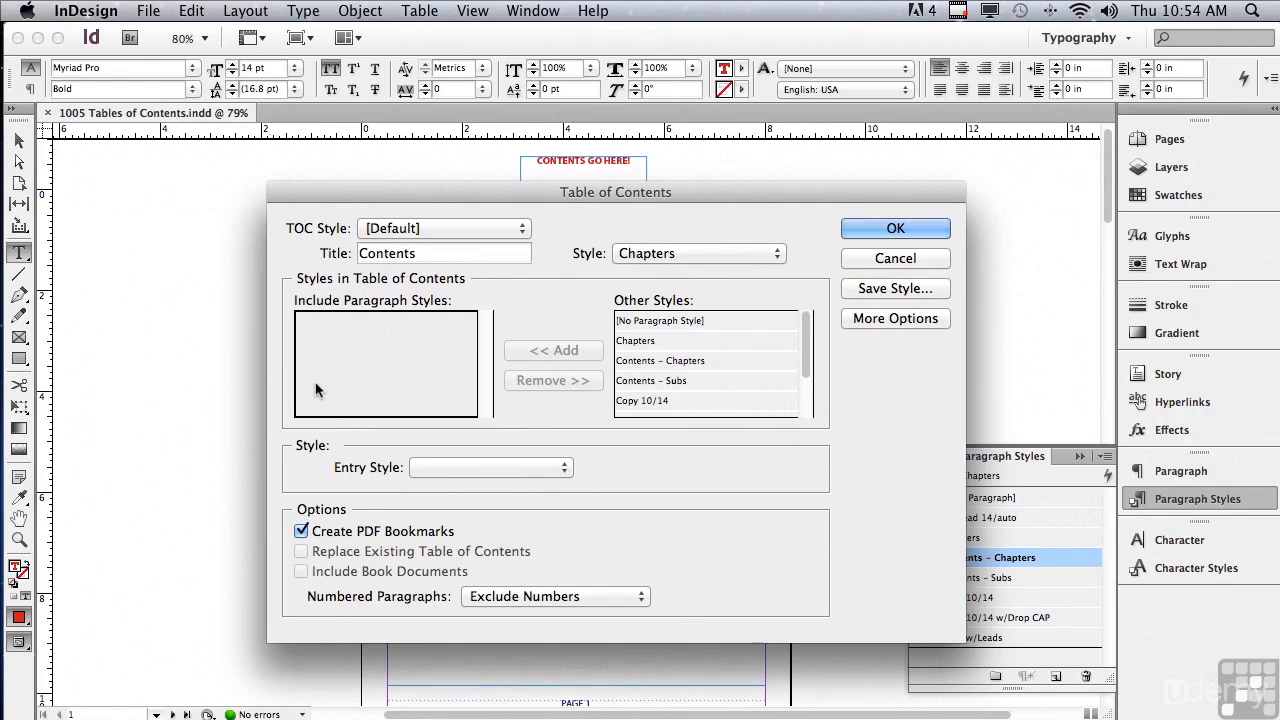
Include the Chapters style with the entry style Contents – Chapters and generate the table of contents in the page 1 frame.
click(637, 342)
click(580, 355)
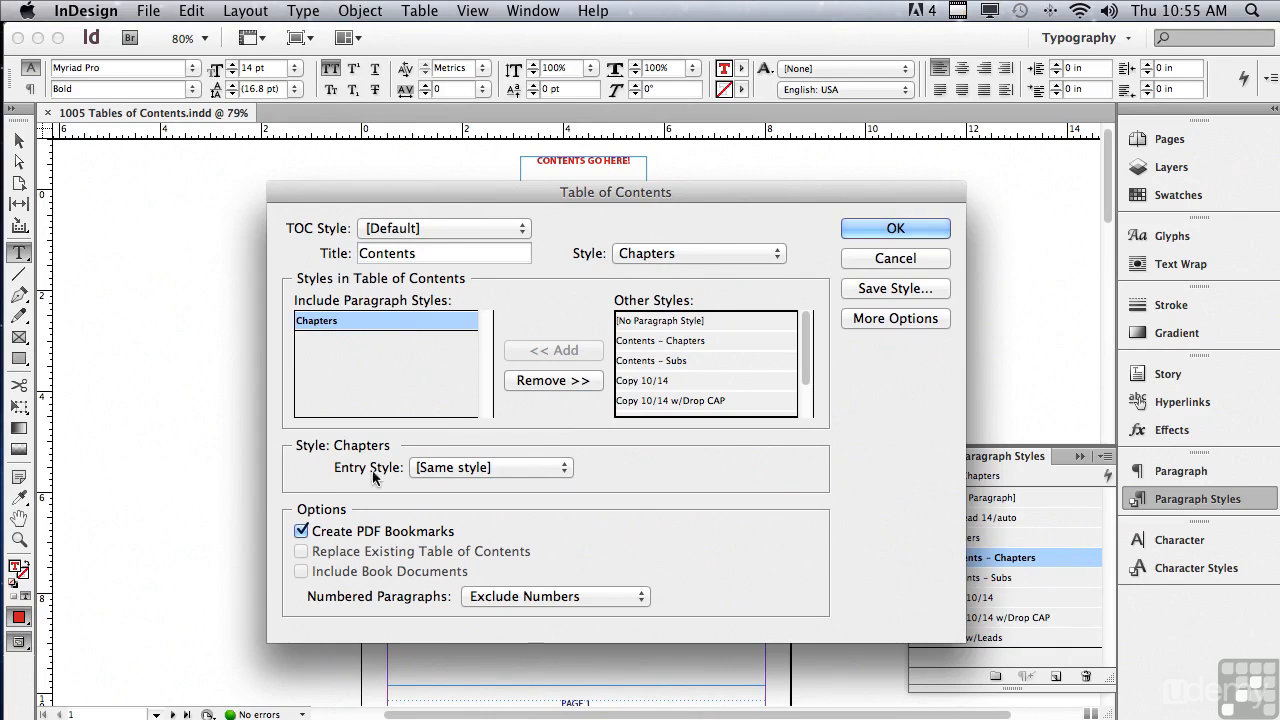
click(439, 471)
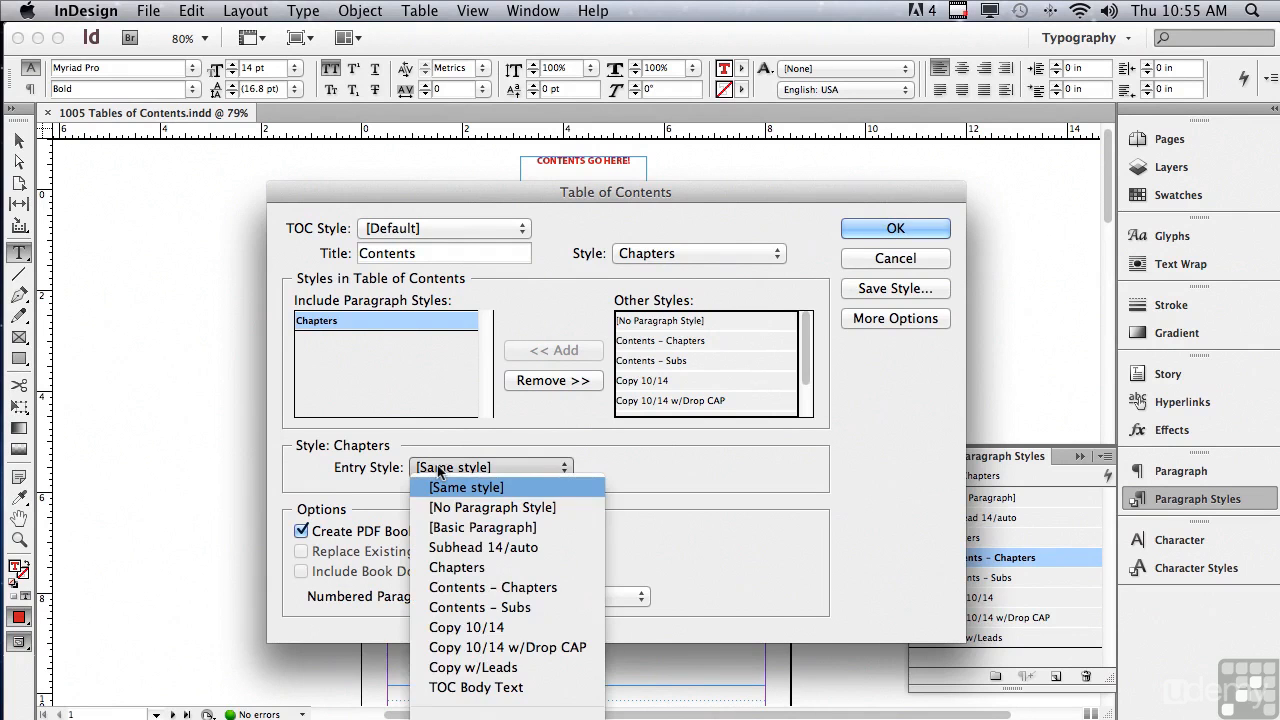
click(441, 589)
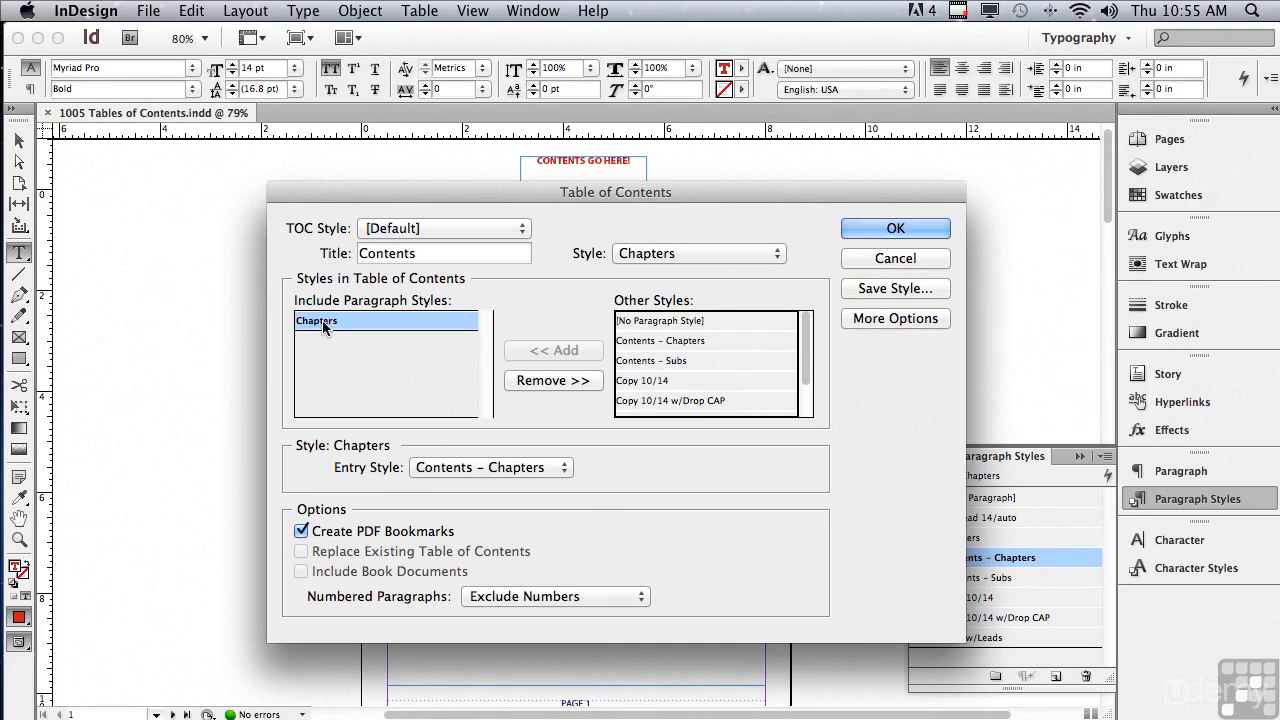
click(868, 227)
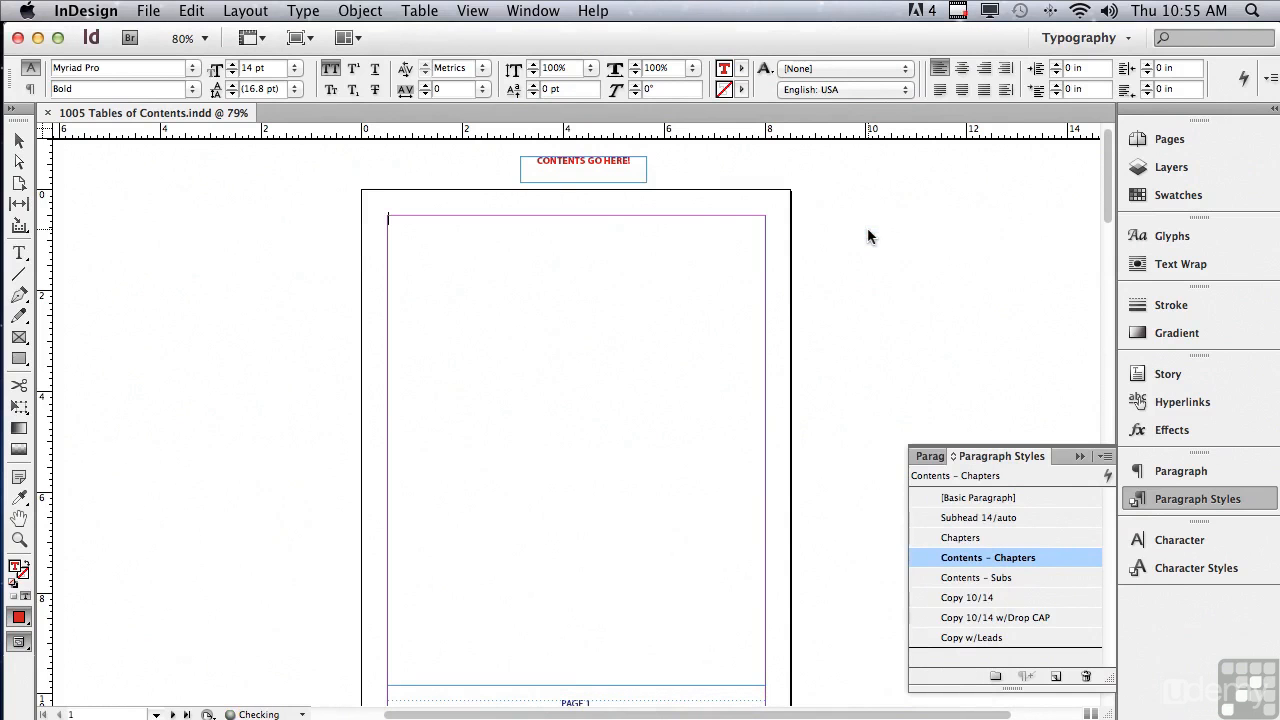
click(470, 231)
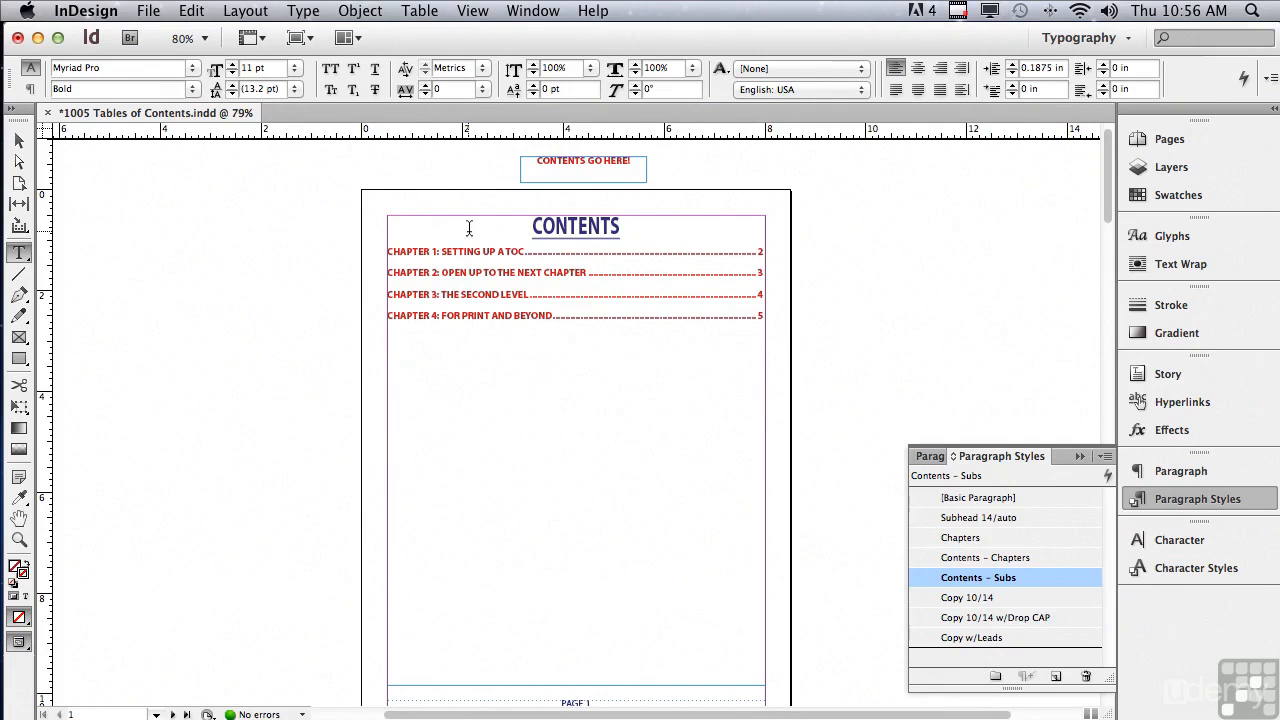
Reopen the Table of Contents settings and include Subhead 14/auto with the entry style Contents – Subs.
click(244, 12)
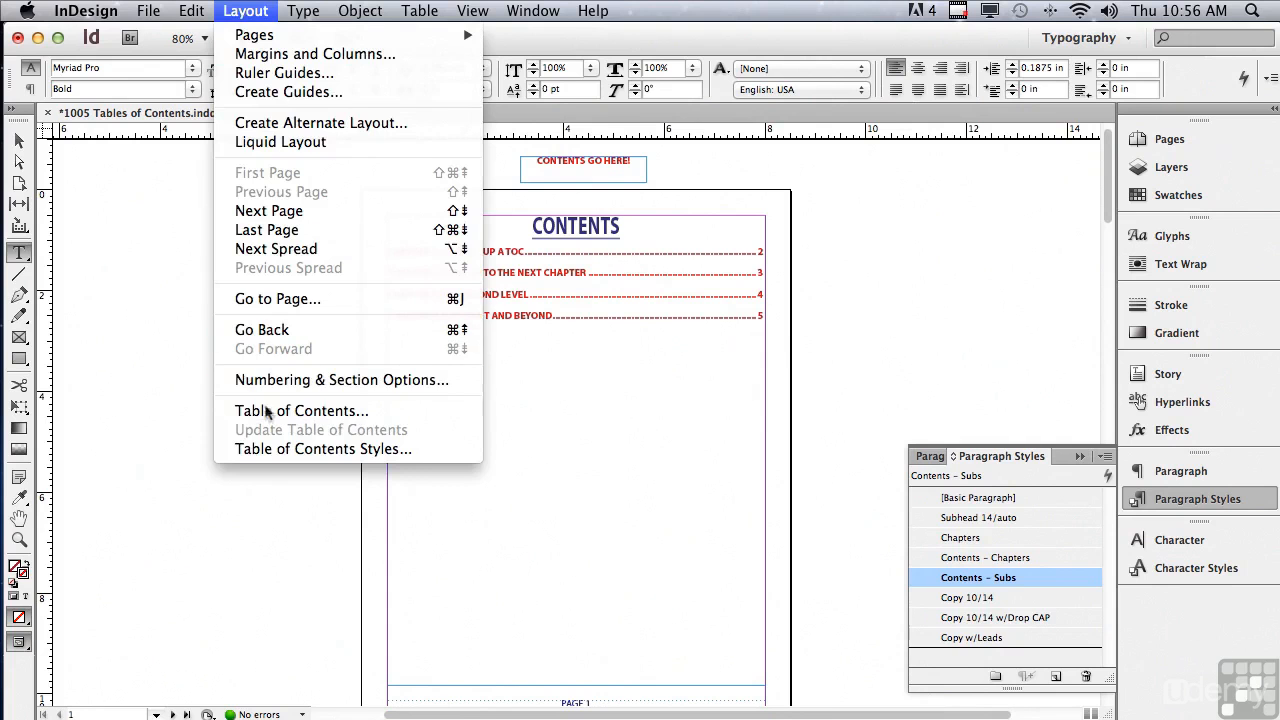
click(300, 411)
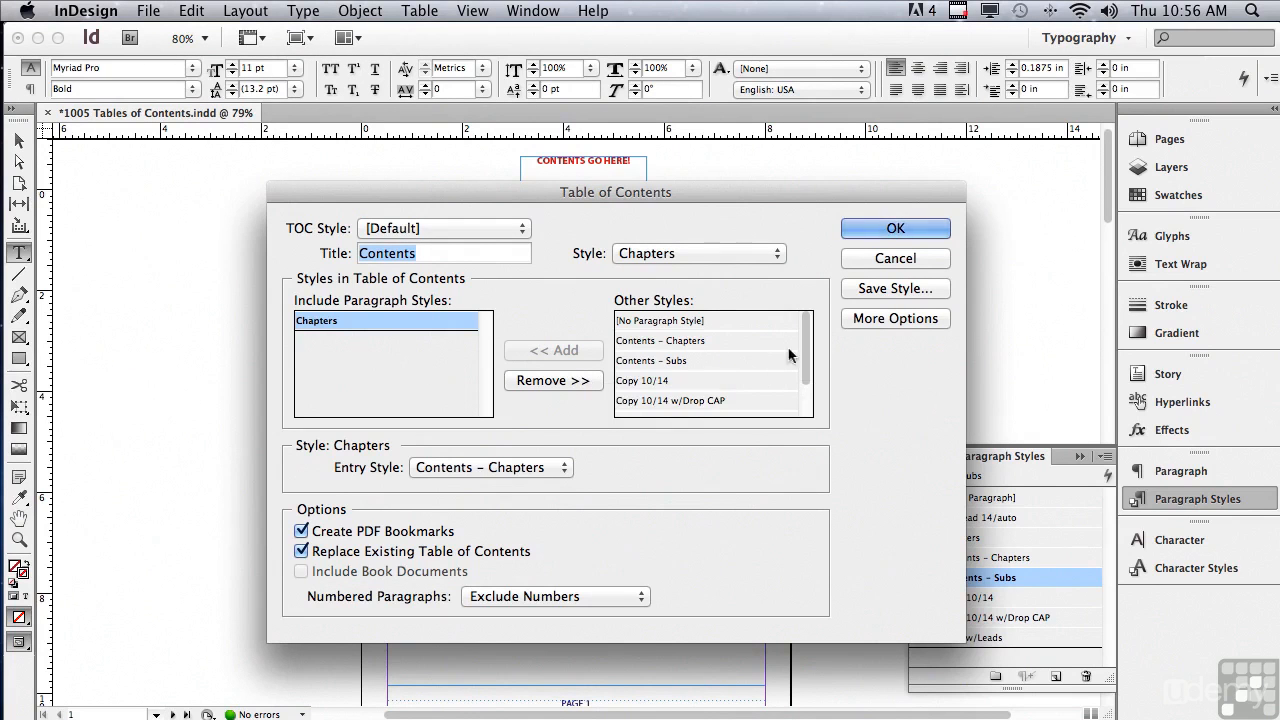
scroll(808, 362, down, 1)
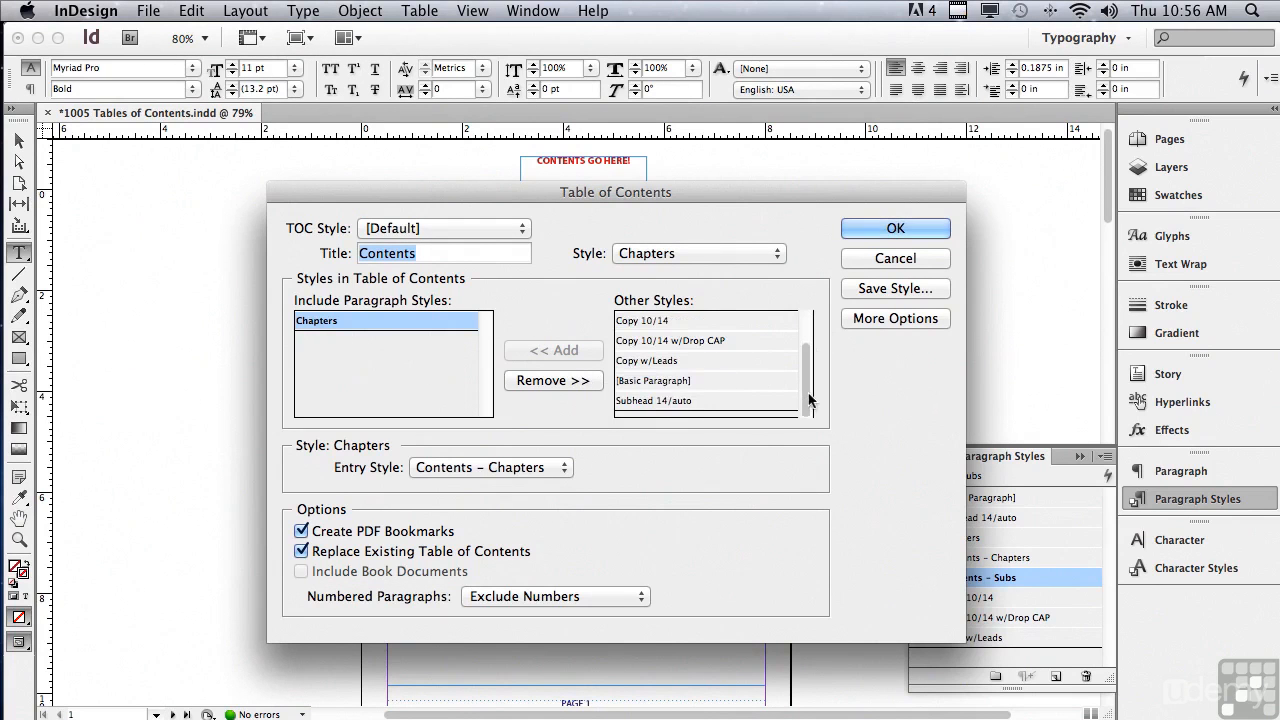
click(680, 400)
click(588, 352)
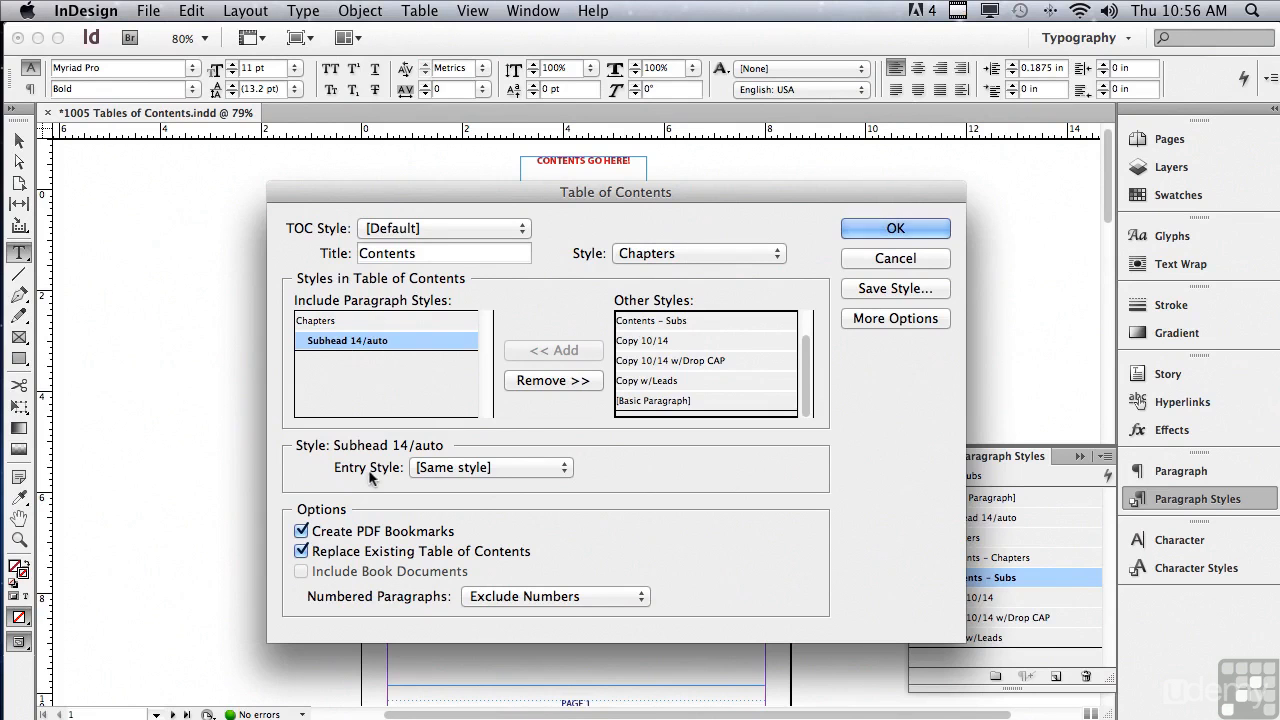
click(439, 469)
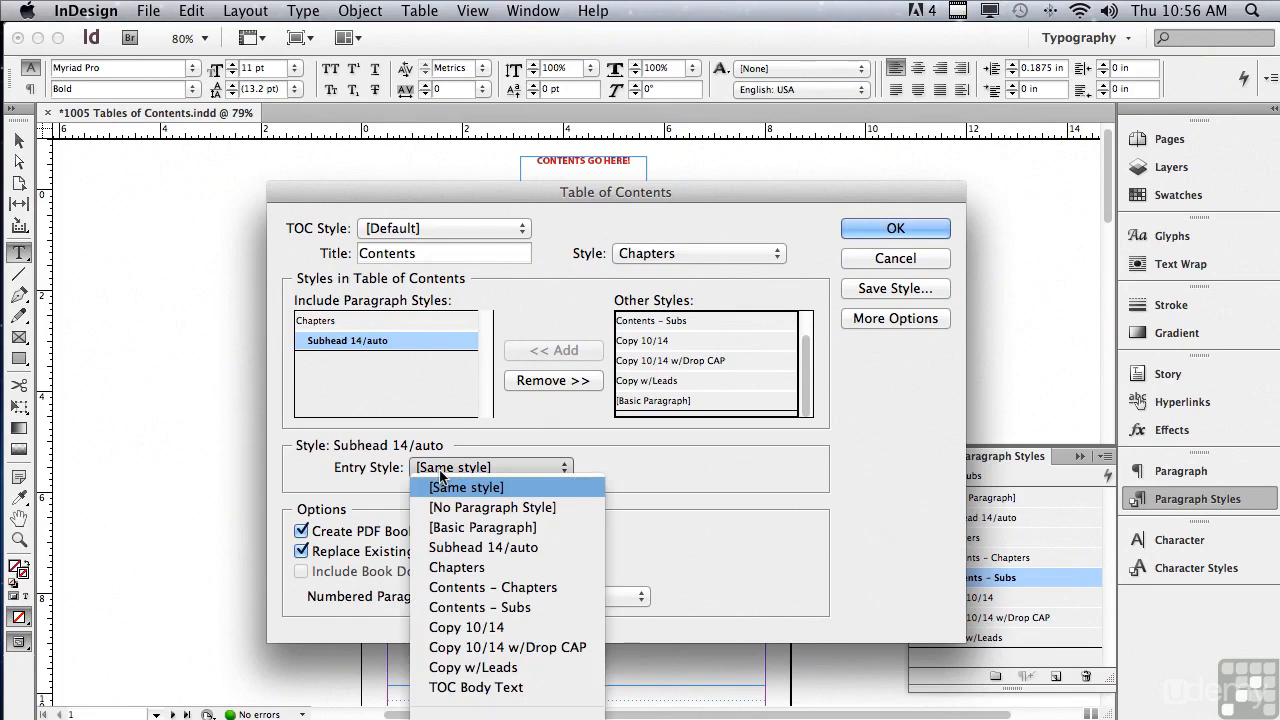
click(414, 605)
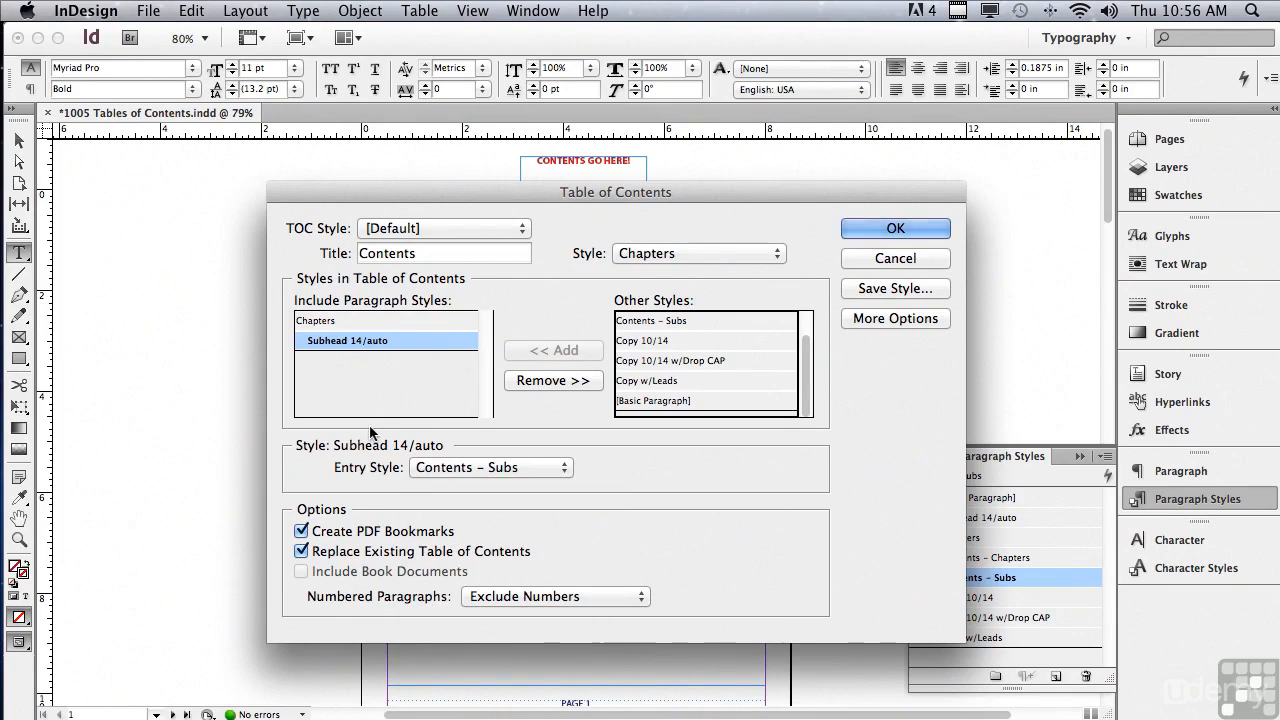
Show the extra table of contents options and set the Subhead 14/auto page number style to Contents – Chapter #s.
drag(400, 186, 396, 71)
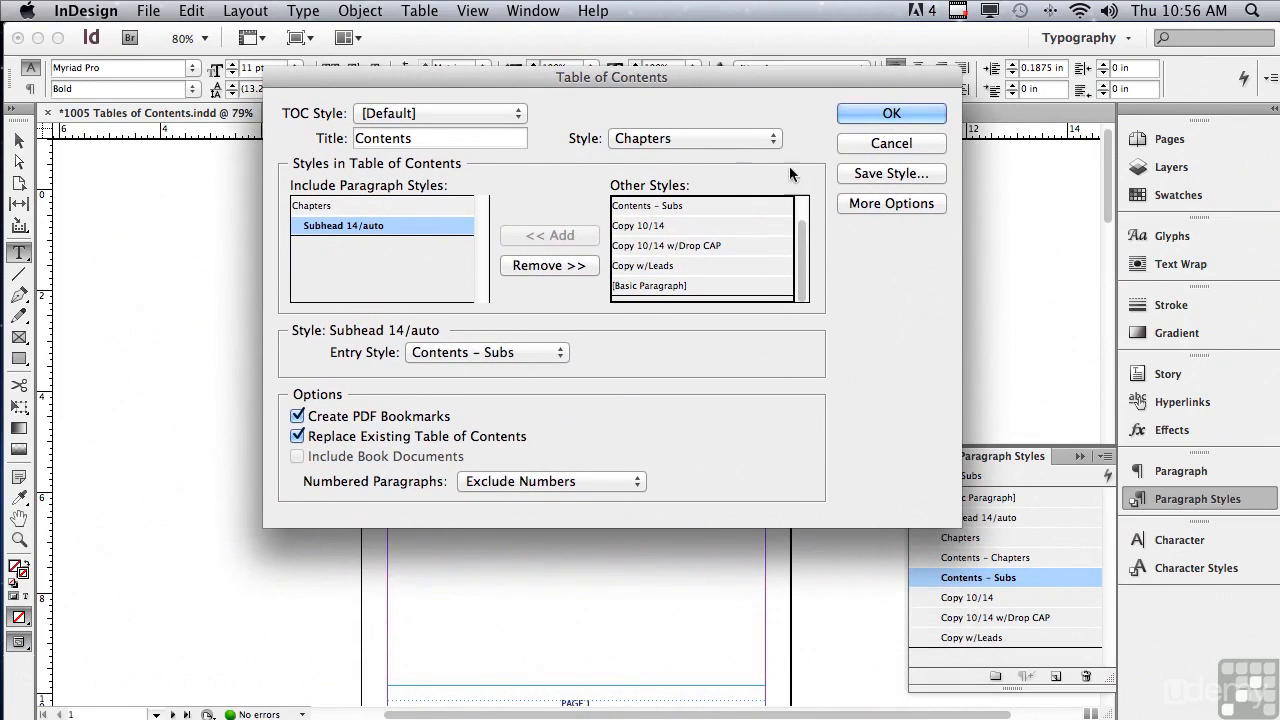
click(862, 204)
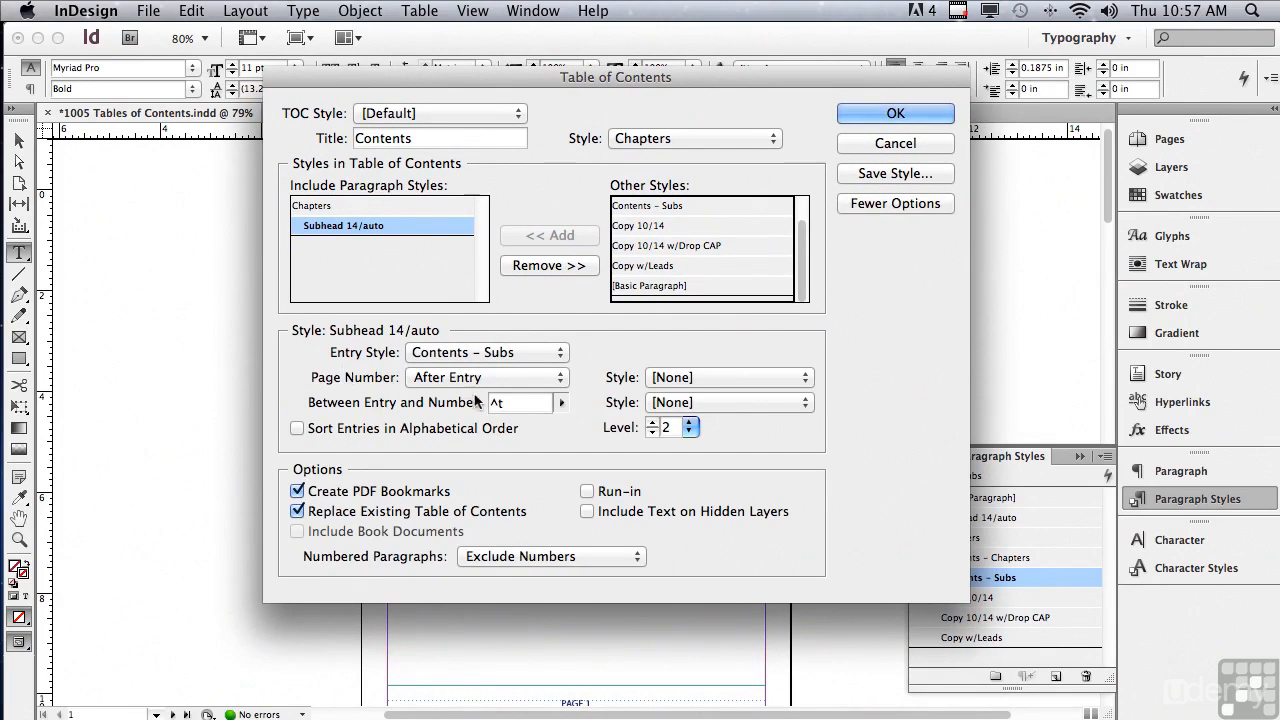
click(690, 378)
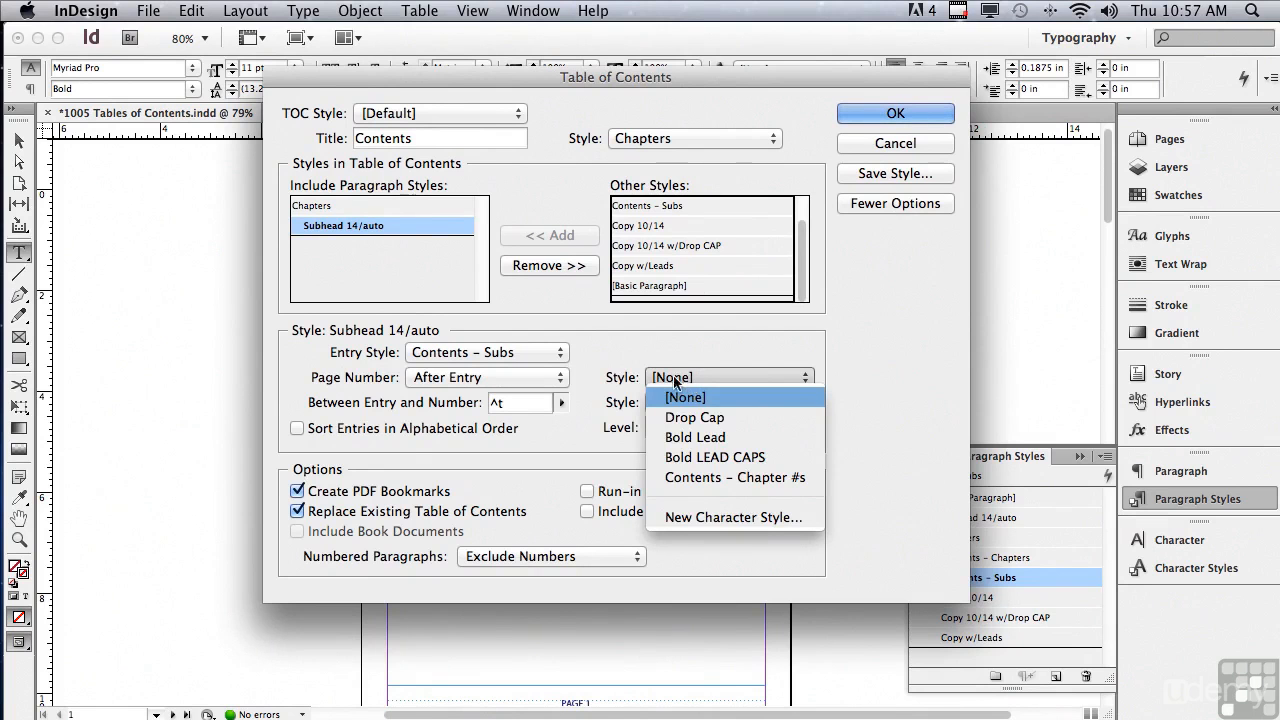
click(674, 478)
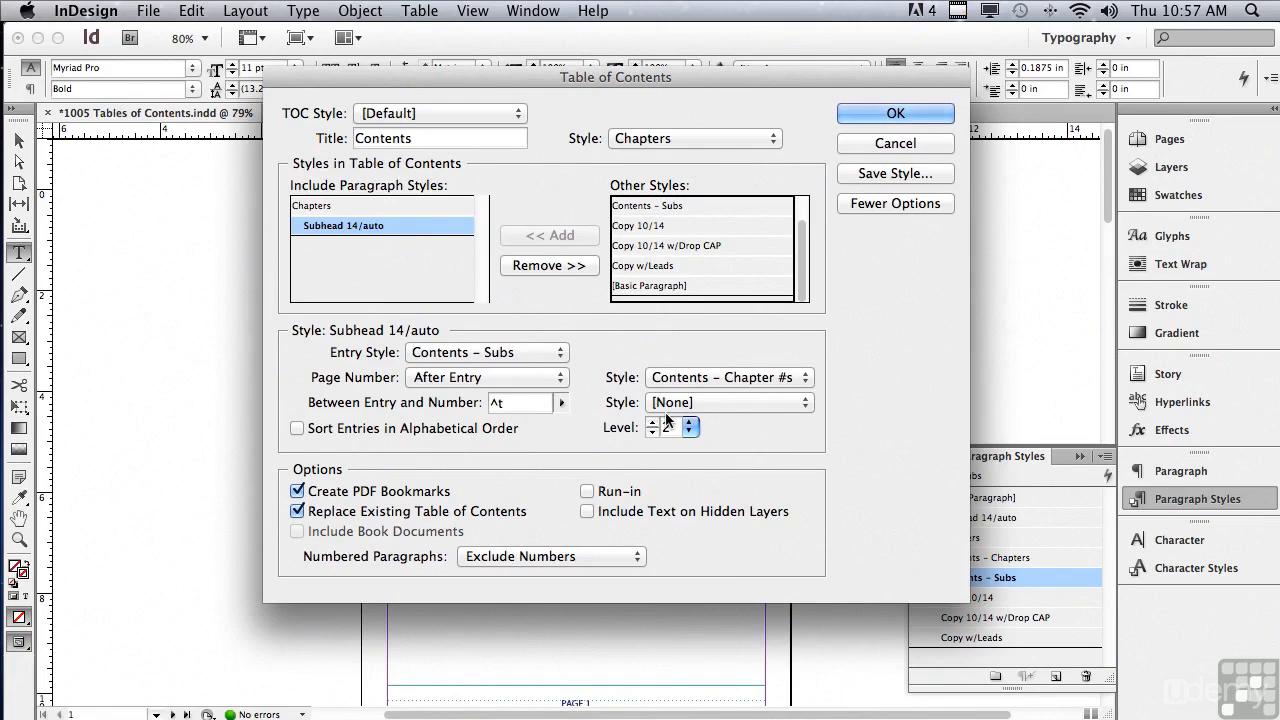
Review the Chapters and Subhead 14/auto entry settings, the numbered paragraph choices, and the title's text and style choices.
click(305, 207)
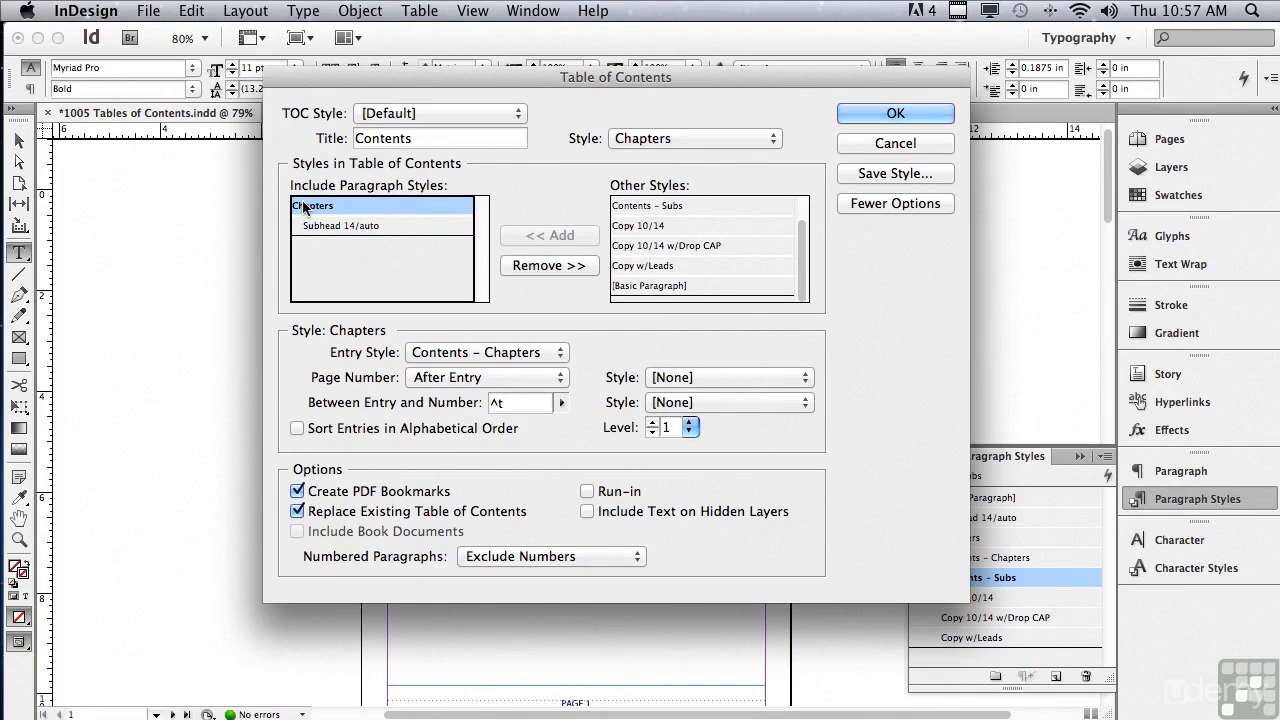
click(320, 227)
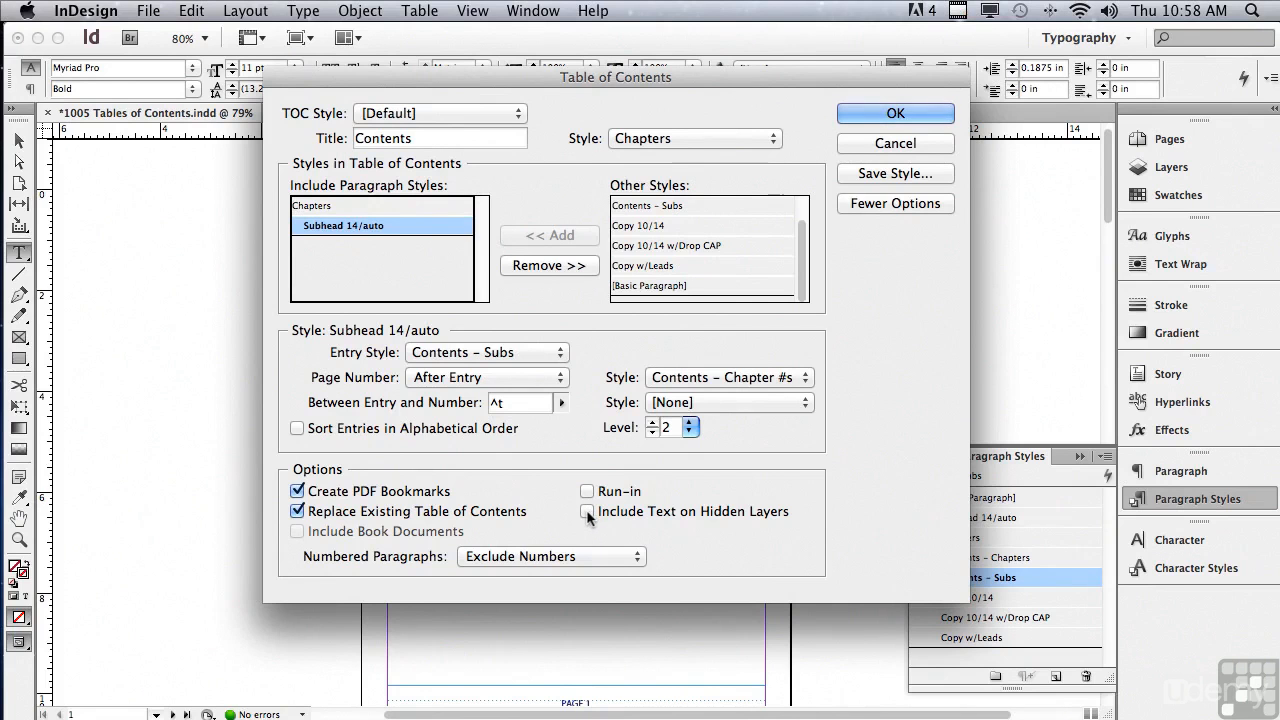
click(476, 558)
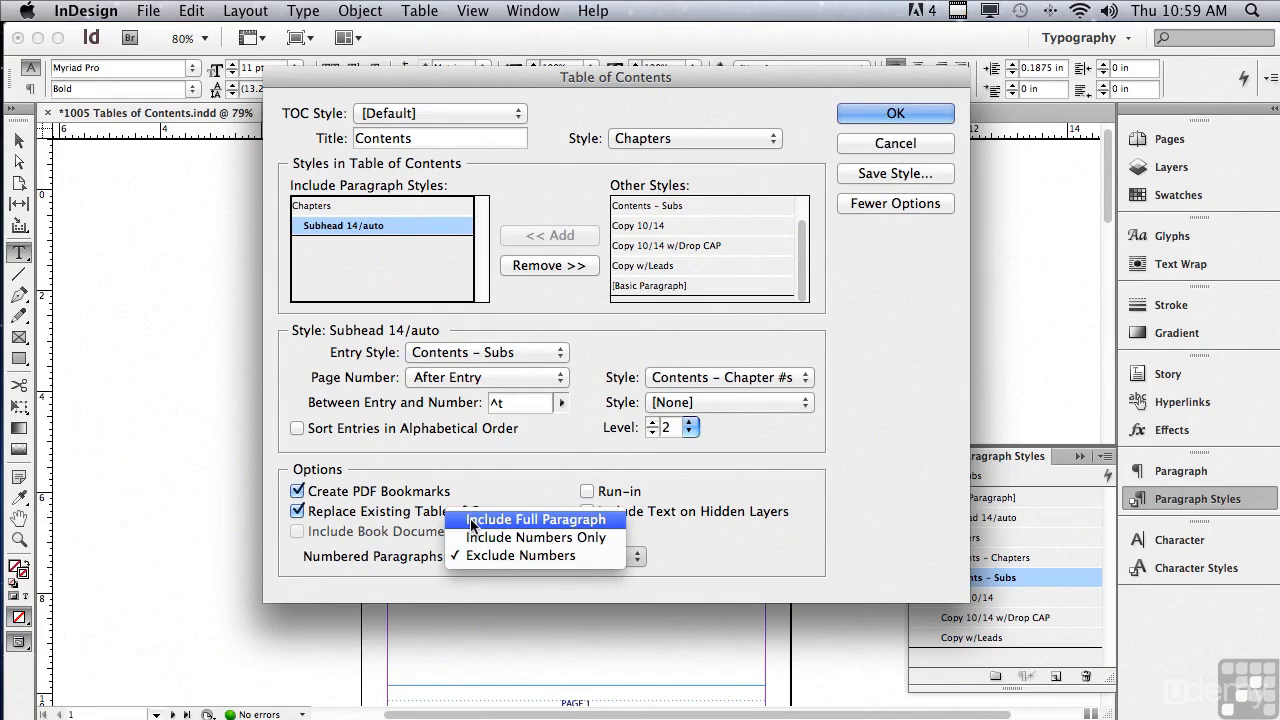
click(399, 550)
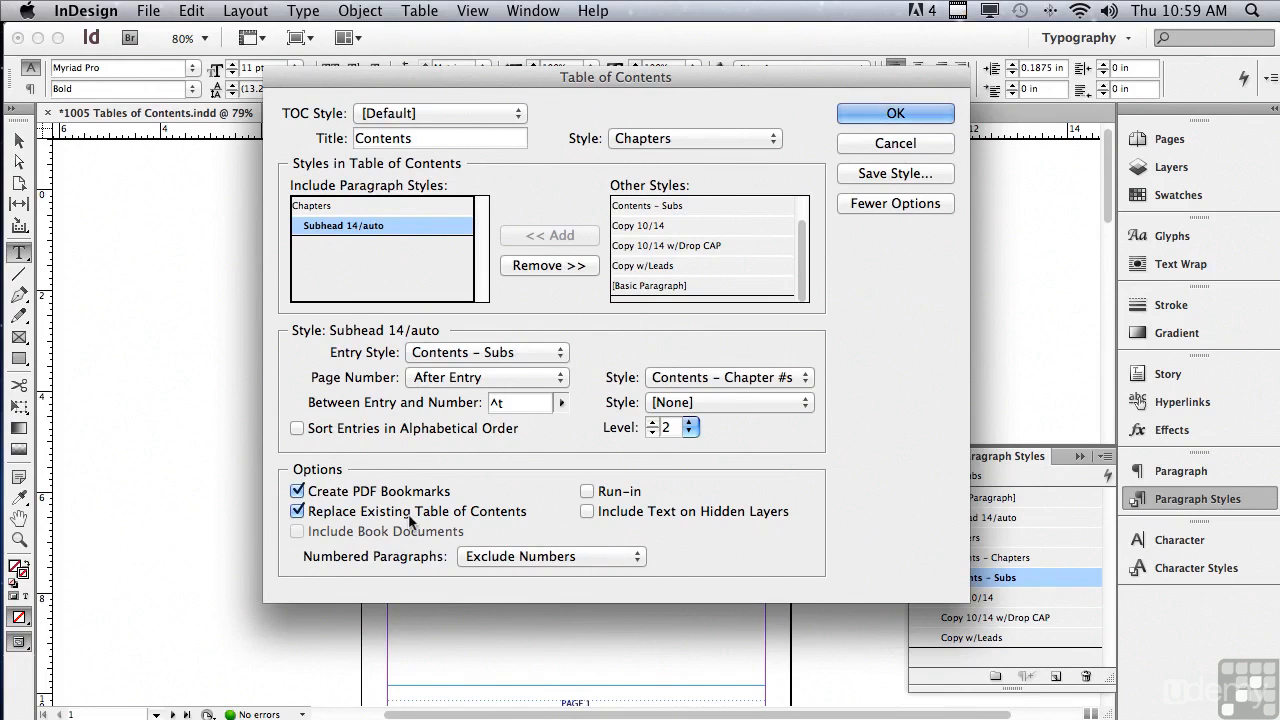
drag(419, 143, 336, 140)
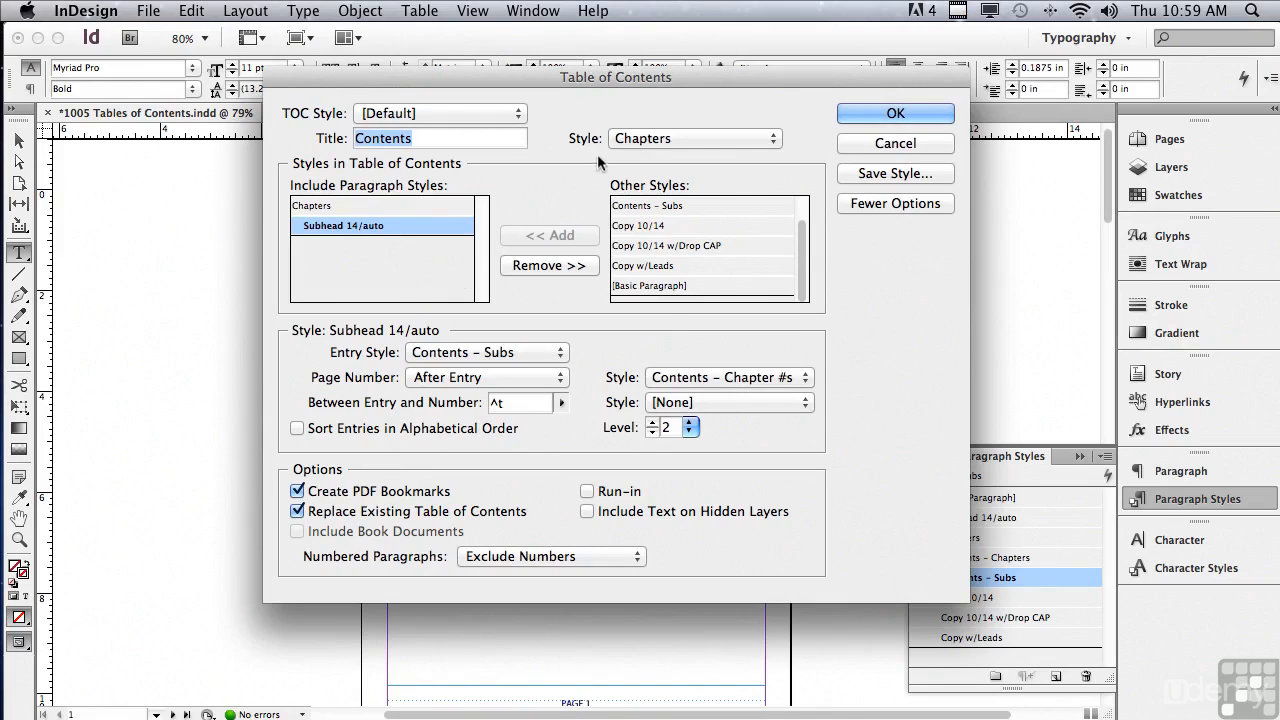
click(634, 140)
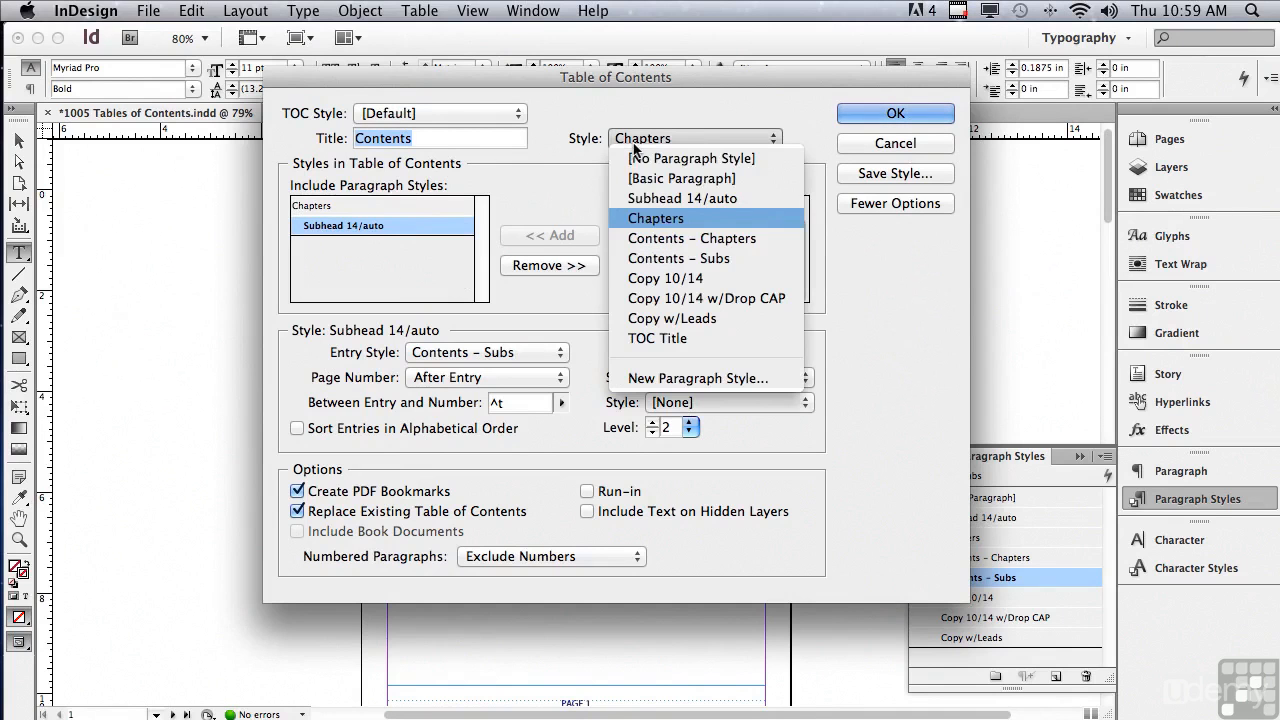
click(585, 212)
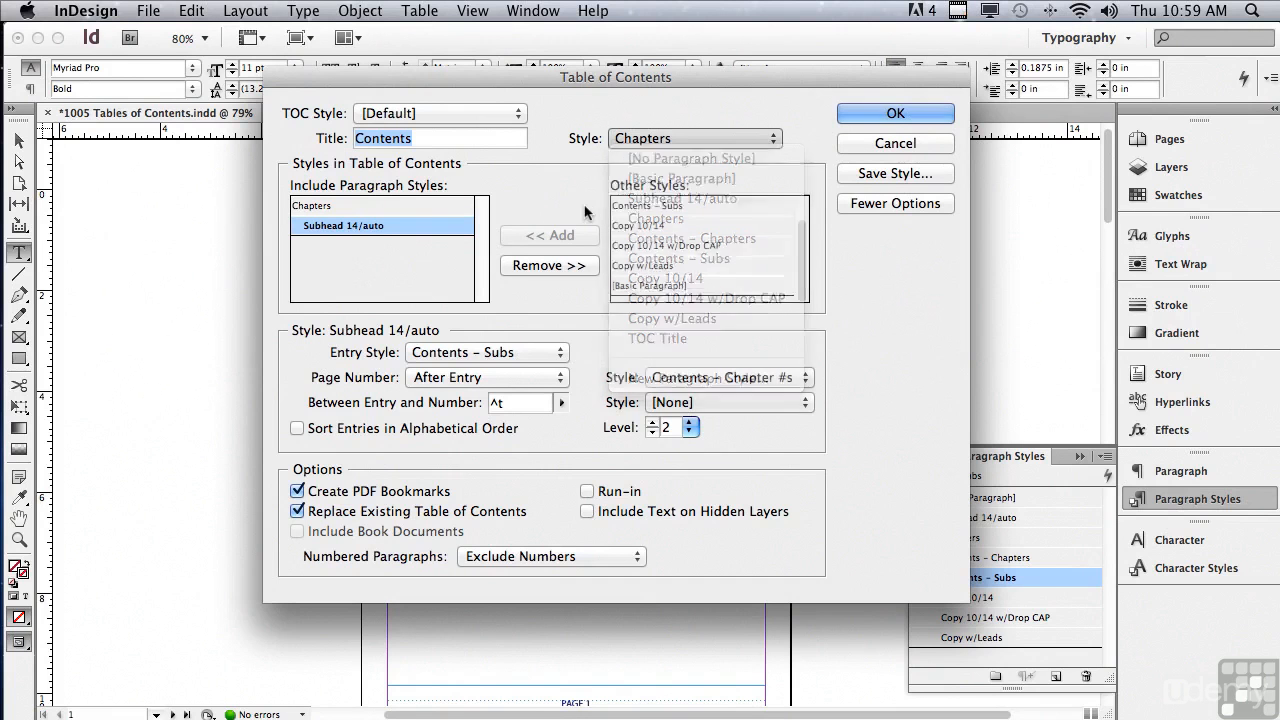
Apply the settings to update the existing table of contents with the subheads and dismiss the notice.
click(848, 118)
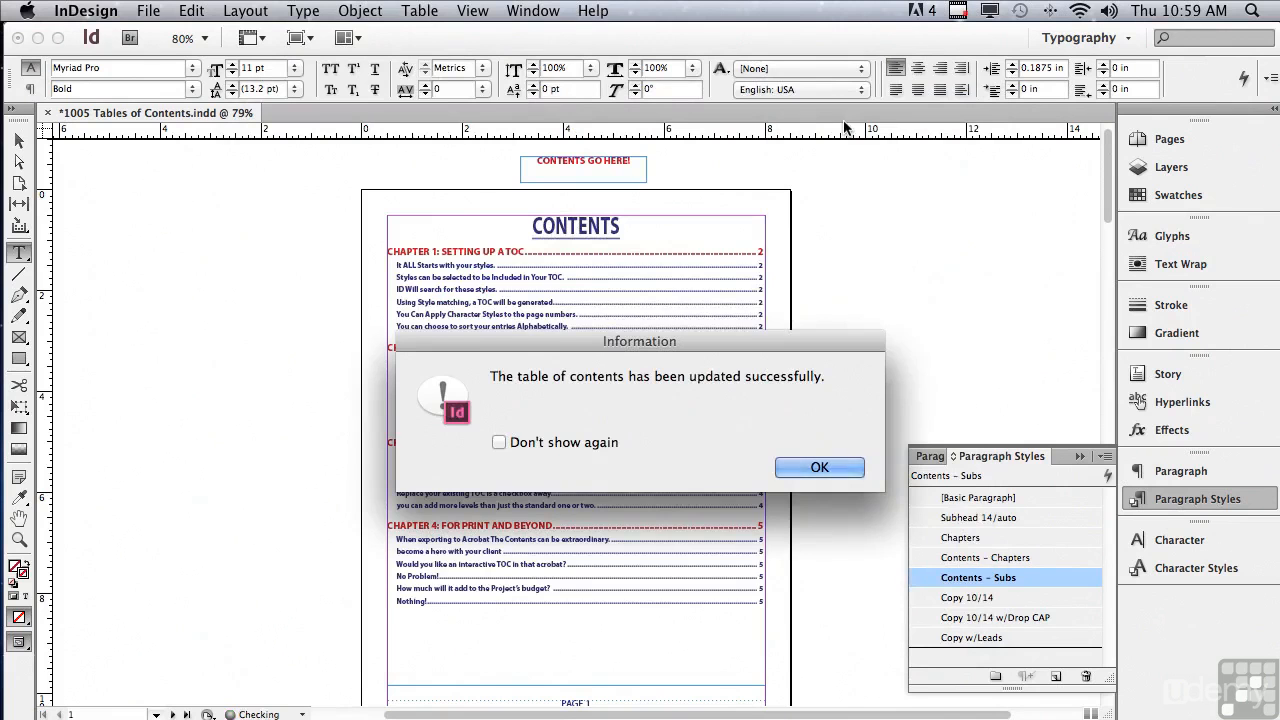
click(832, 466)
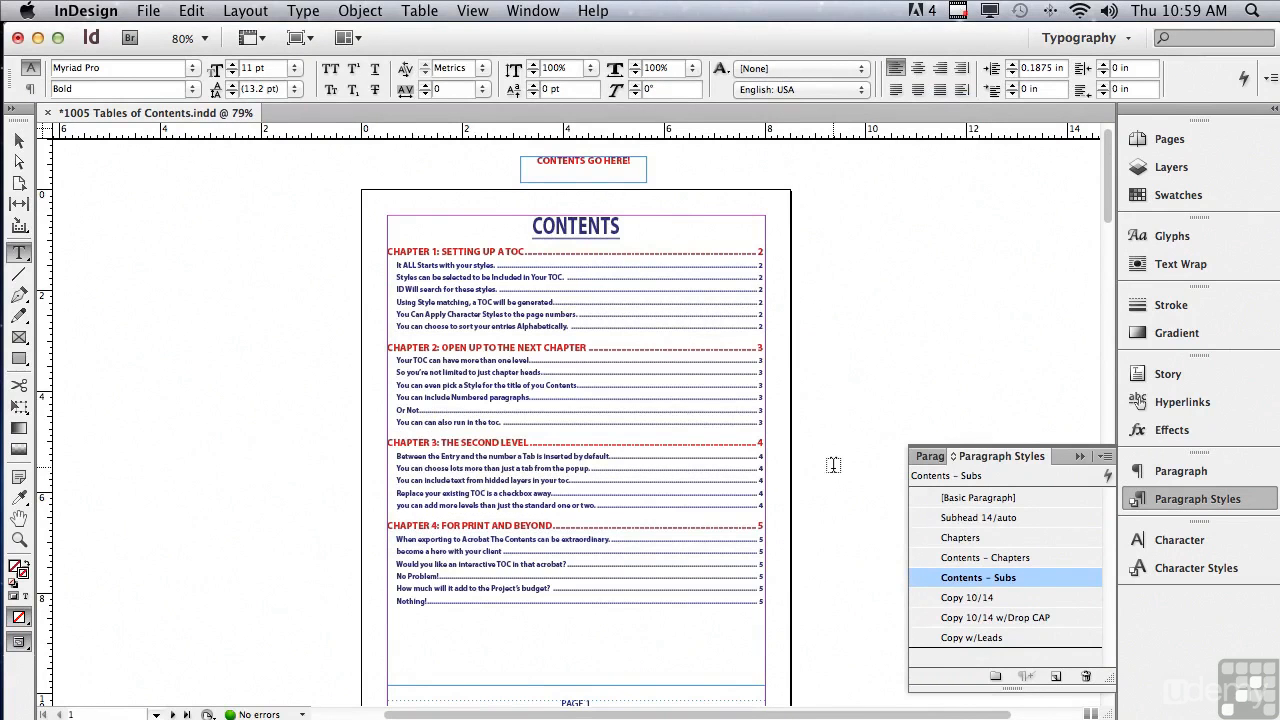